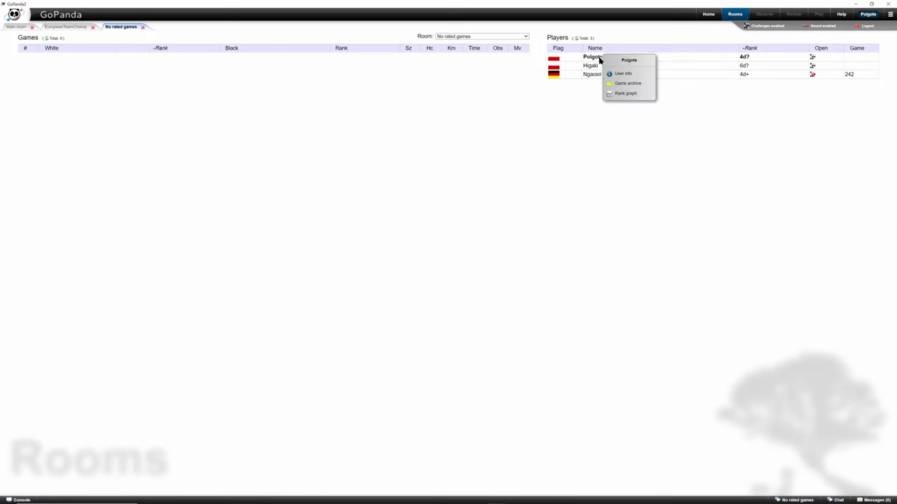
Step: View the user info of the own account, dismiss the stats, and look through the Net social plaza profile page before closing it
click(649, 72)
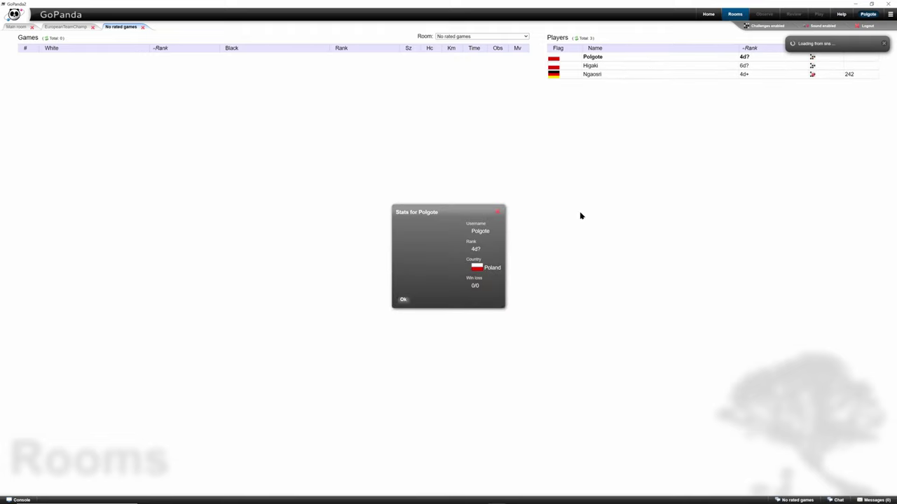
click(404, 299)
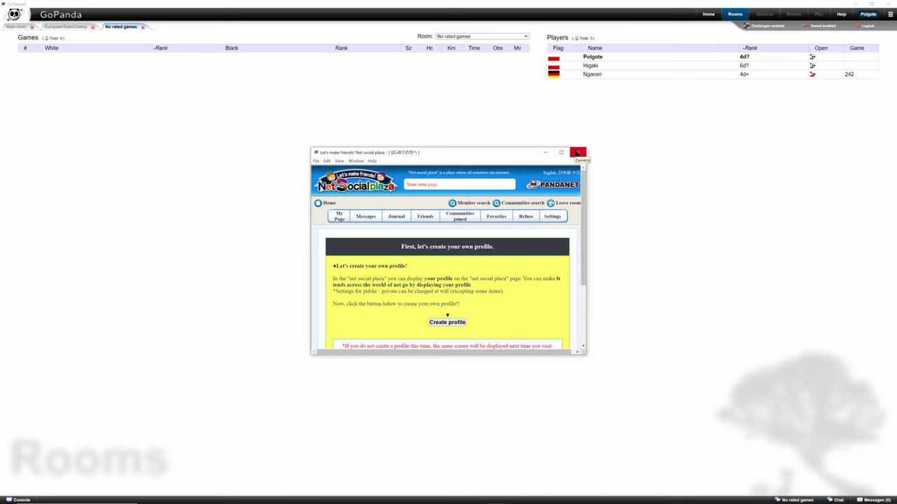
scroll(534, 276, down, 3)
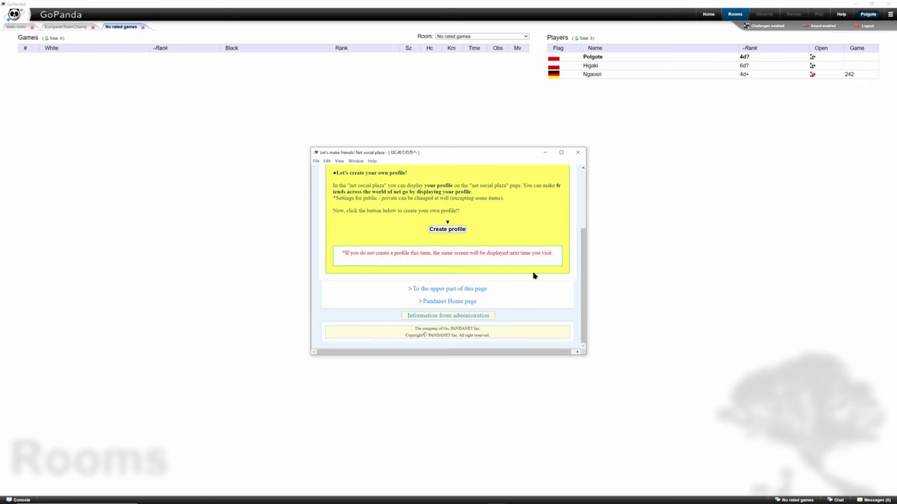
scroll(534, 276, up, 3)
scroll(513, 273, down, 3)
scroll(510, 275, up, 3)
click(577, 152)
Step: Browse the first page of the game archive of the German 4d+ player in the No rated games room and close it
right_click(596, 75)
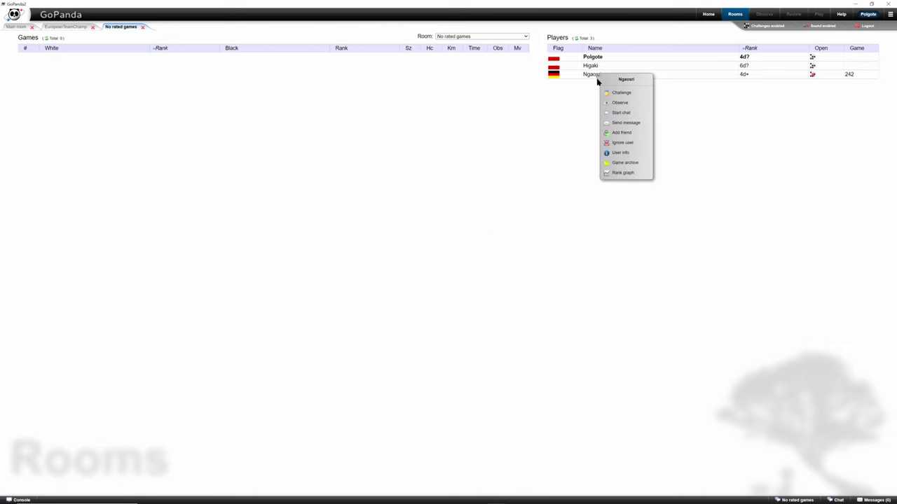
click(630, 162)
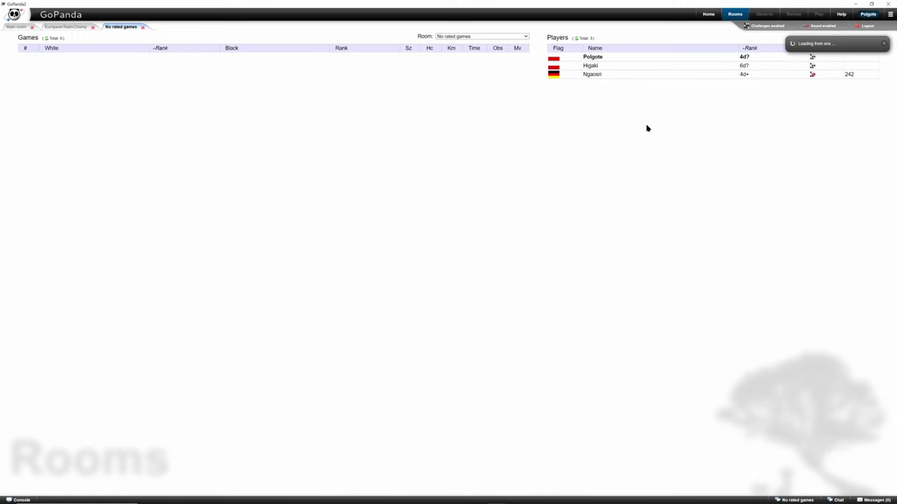
scroll(480, 235, down, 1)
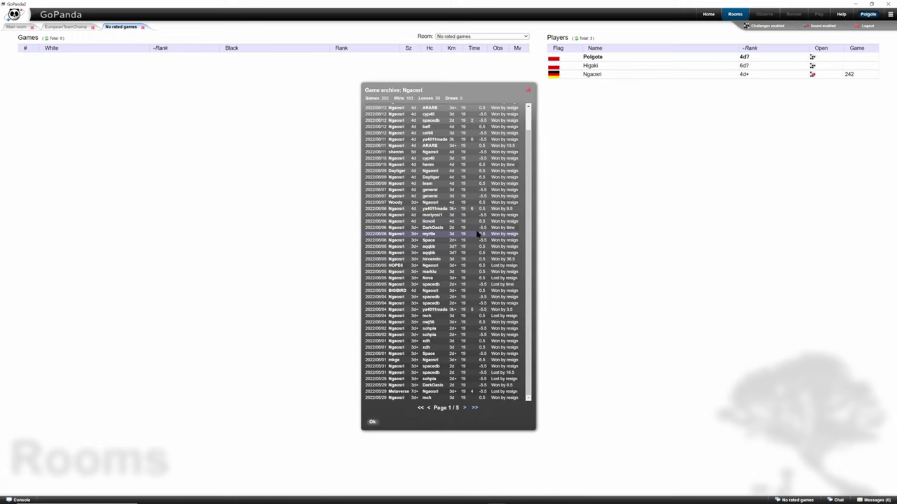
scroll(464, 308, up, 1)
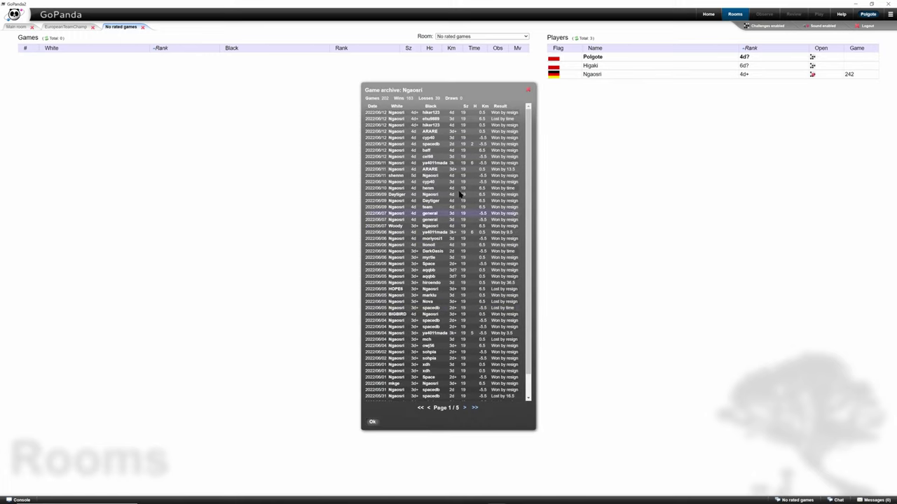
click(529, 91)
Step: Try to open the game archives of the 6d? player and of the own account in the No rated games room
right_click(583, 68)
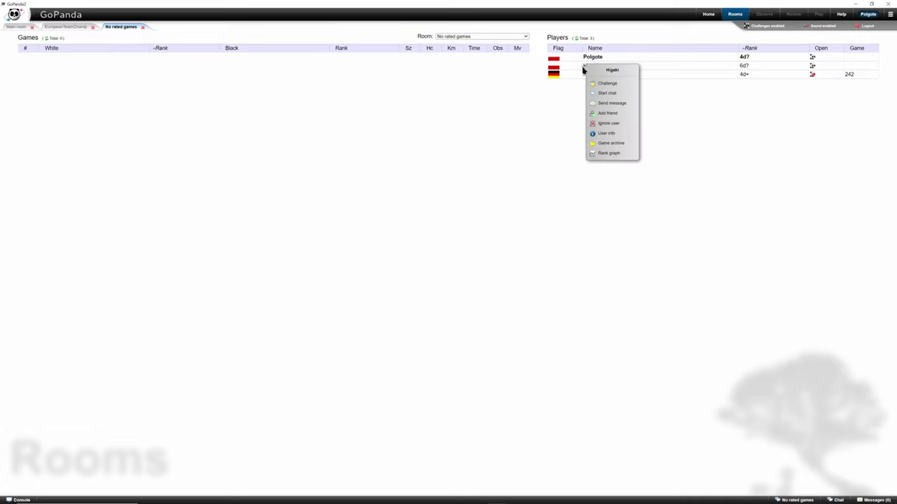
click(626, 143)
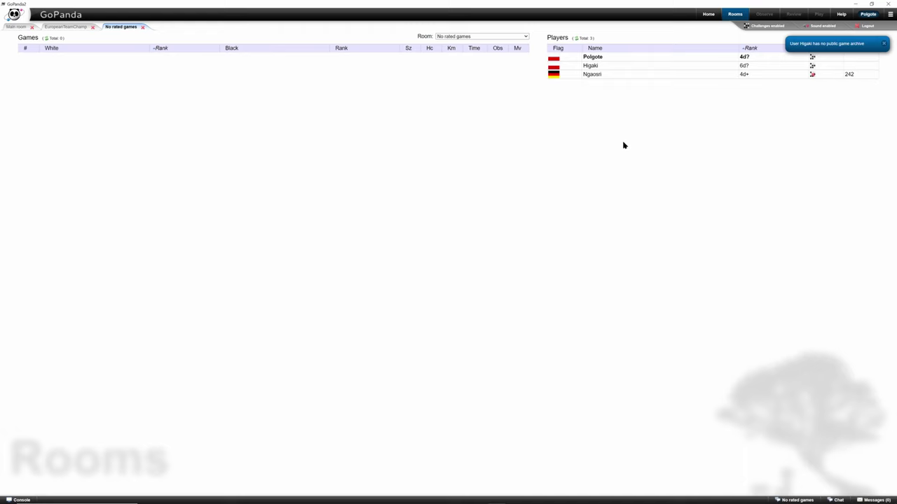
right_click(585, 58)
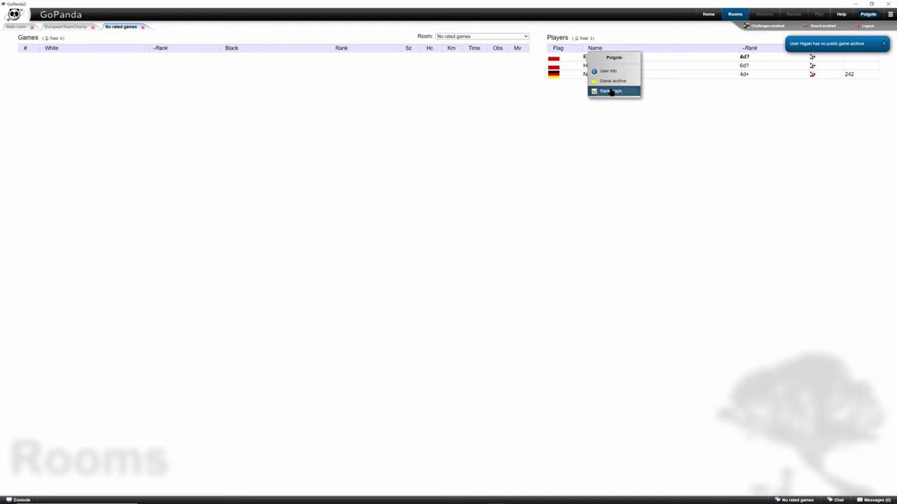
click(617, 84)
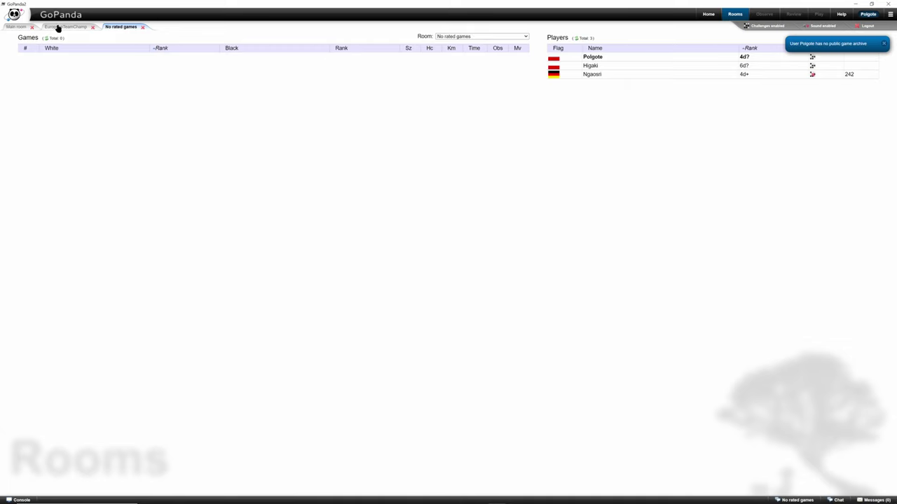
Step: In the Main room, request the game archive of the 6d Japanese player, and view and close that of the 6d player in game 286
click(19, 28)
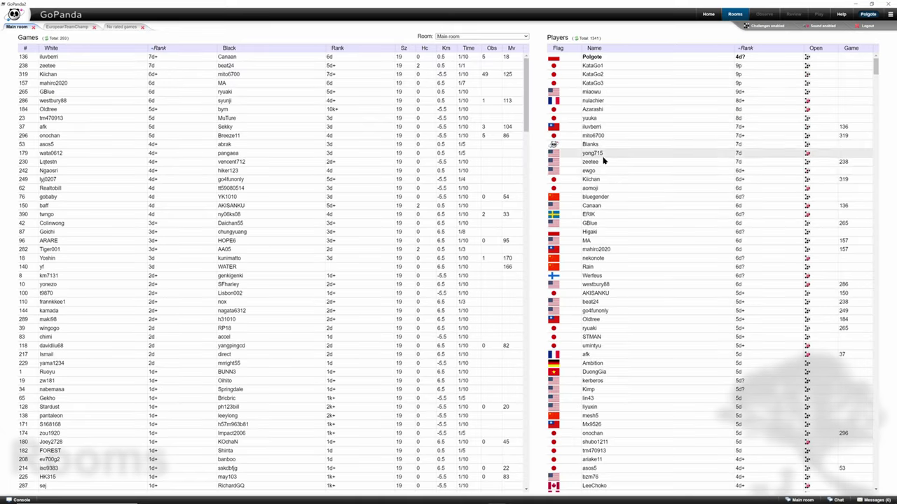
right_click(618, 189)
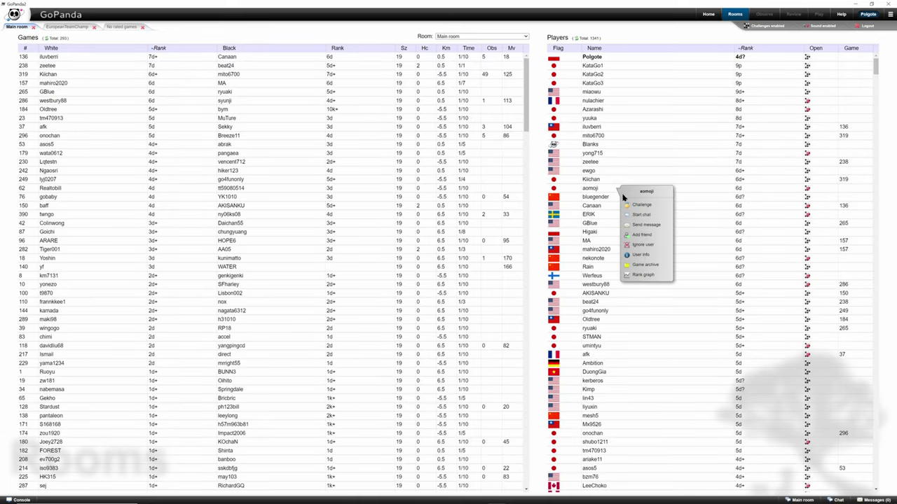
click(645, 270)
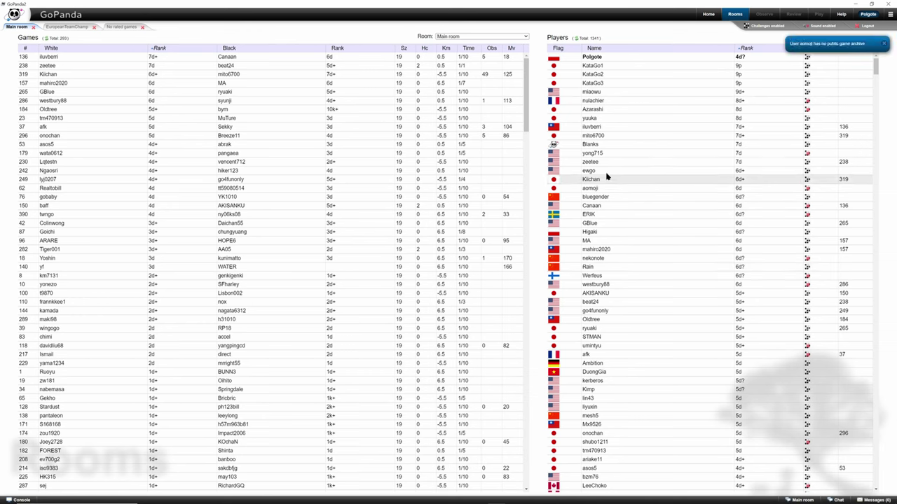
right_click(585, 284)
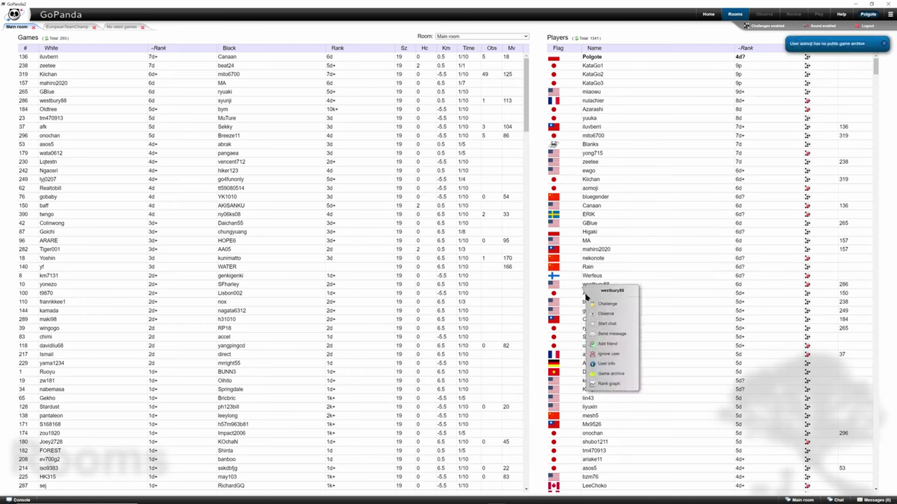
click(631, 374)
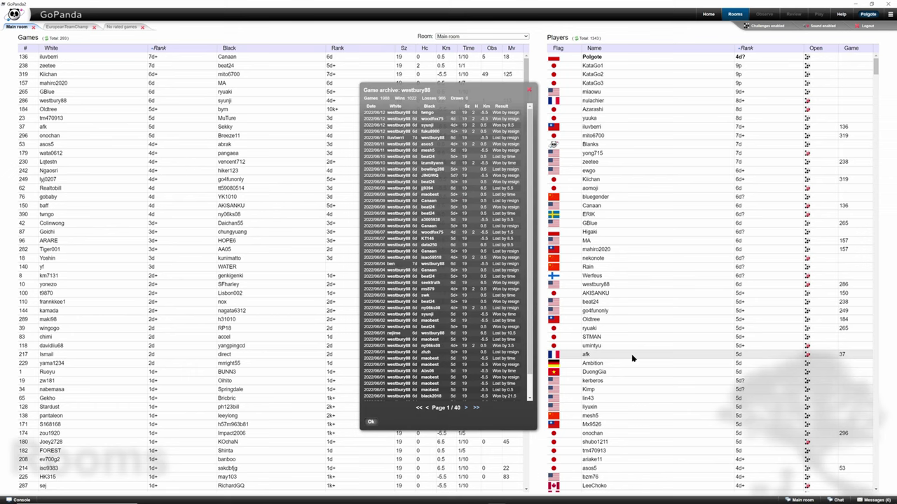
click(528, 91)
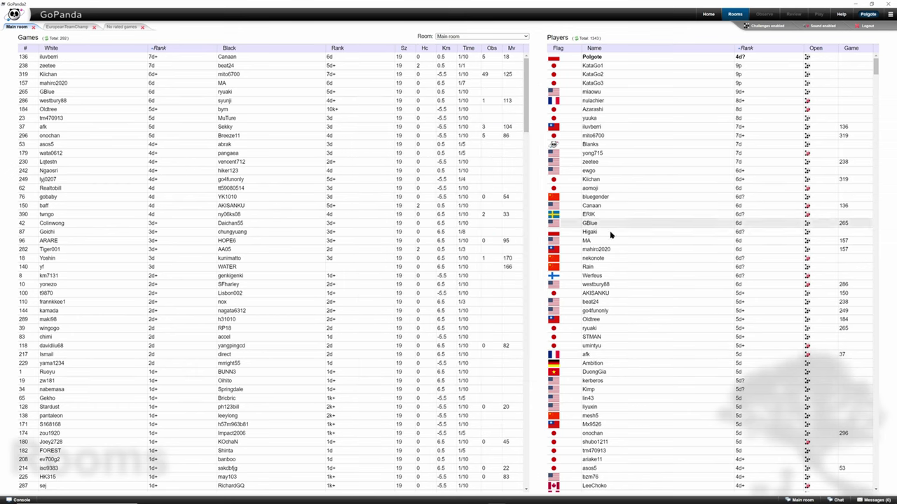
Step: View the user info of the 5d+ Japanese player in game 265 and close the stats
right_click(599, 329)
click(620, 407)
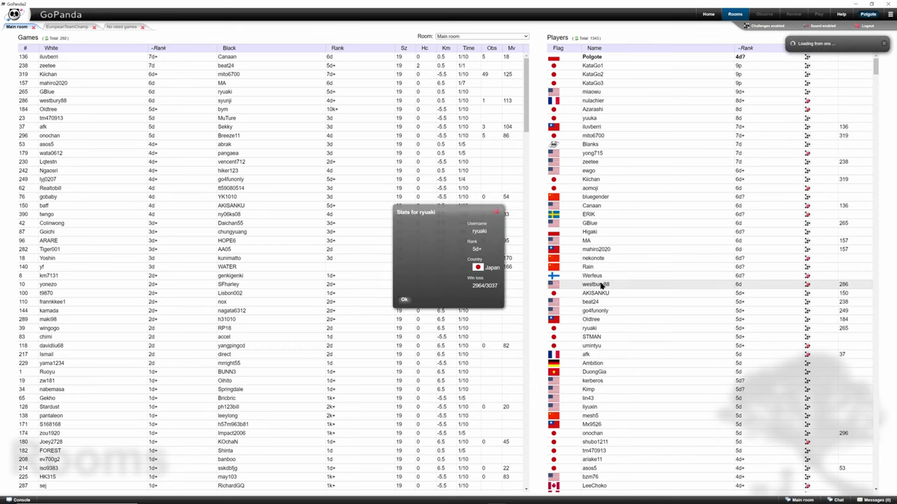
click(405, 301)
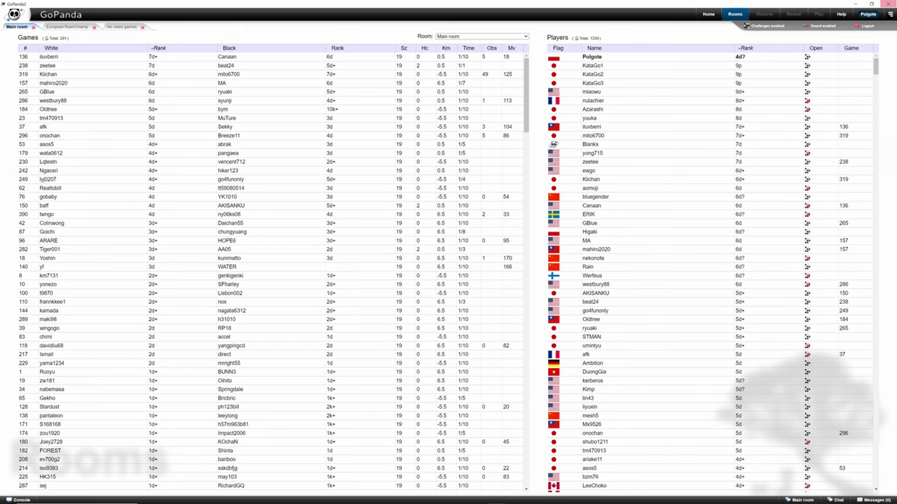
Step: Bring up the Find users dialog to view its search field, and close it
click(889, 13)
click(863, 36)
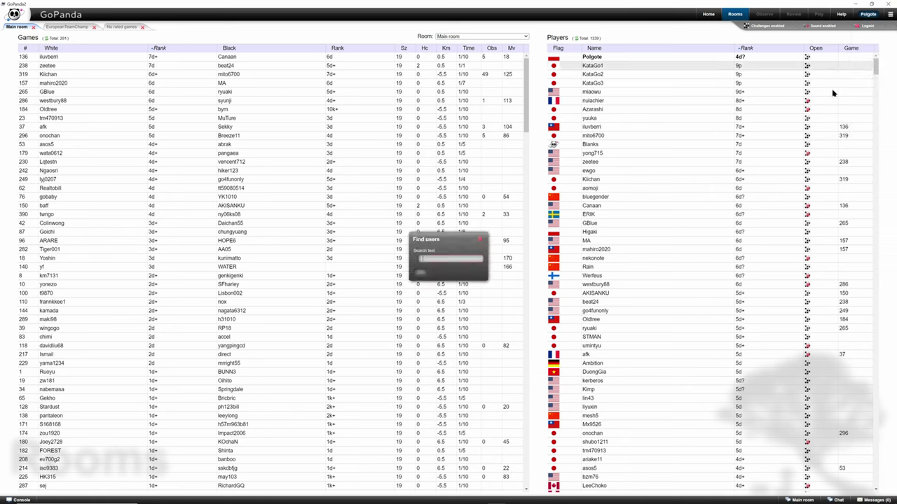
click(480, 240)
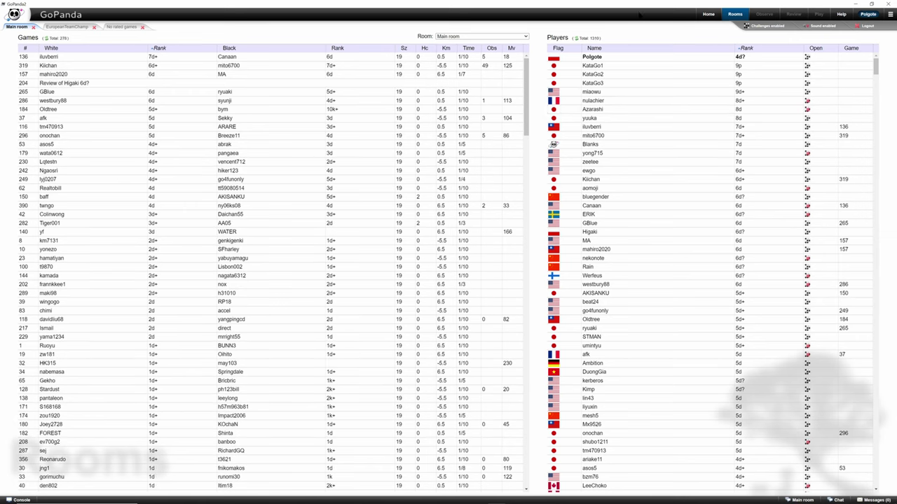
Step: Request to observe review 204 in the Main room games list and dismiss the reply notification
right_click(102, 86)
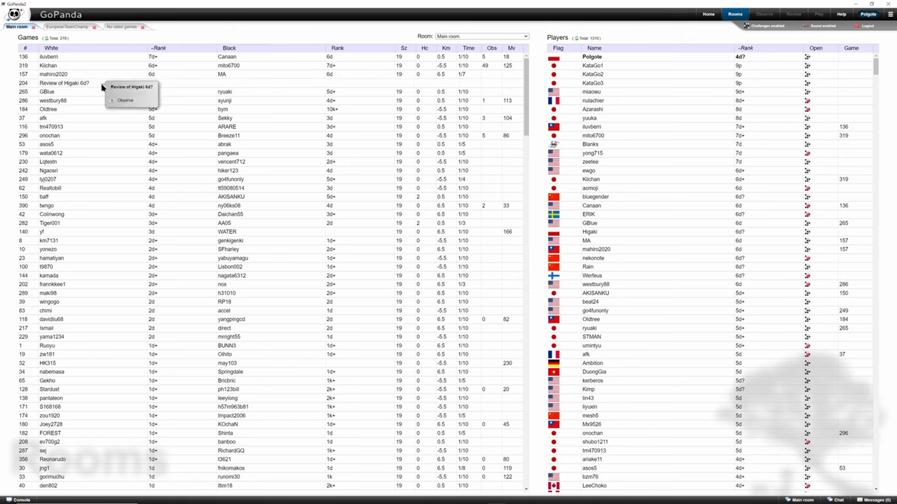
click(129, 101)
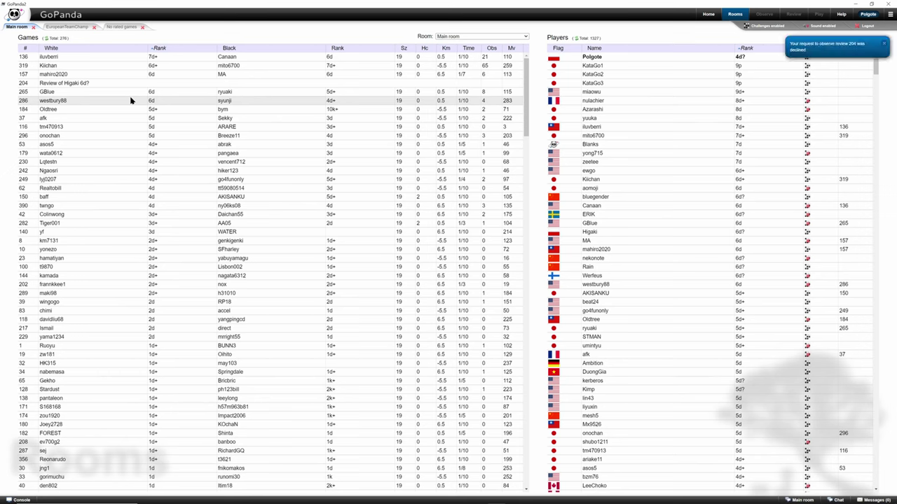
click(833, 48)
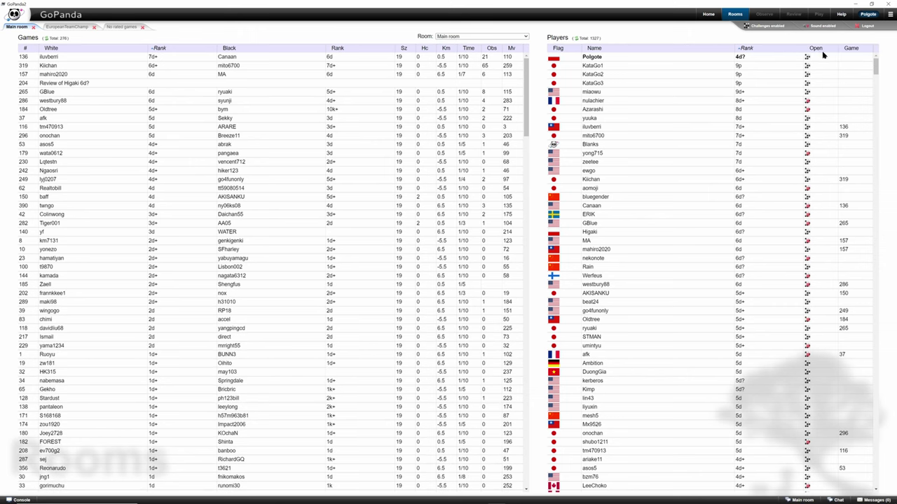
Step: Request to observe review 204 once more and close its board after looking at it
click(110, 84)
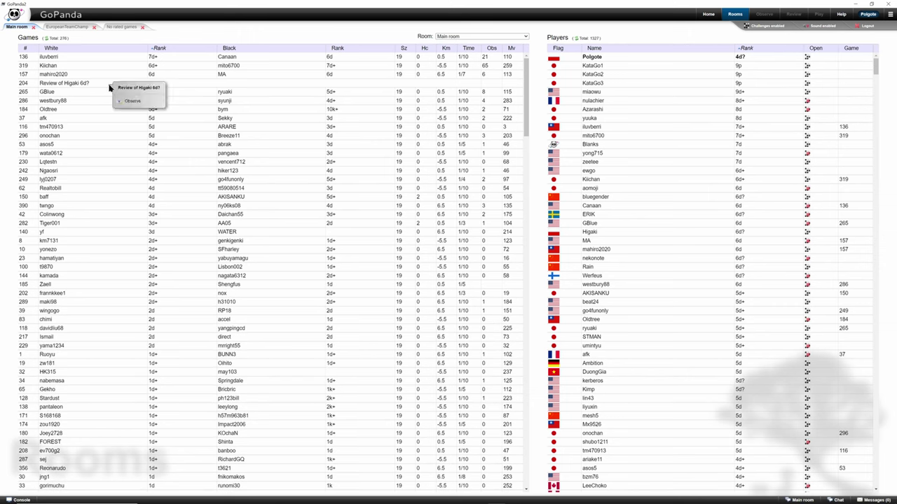
click(157, 103)
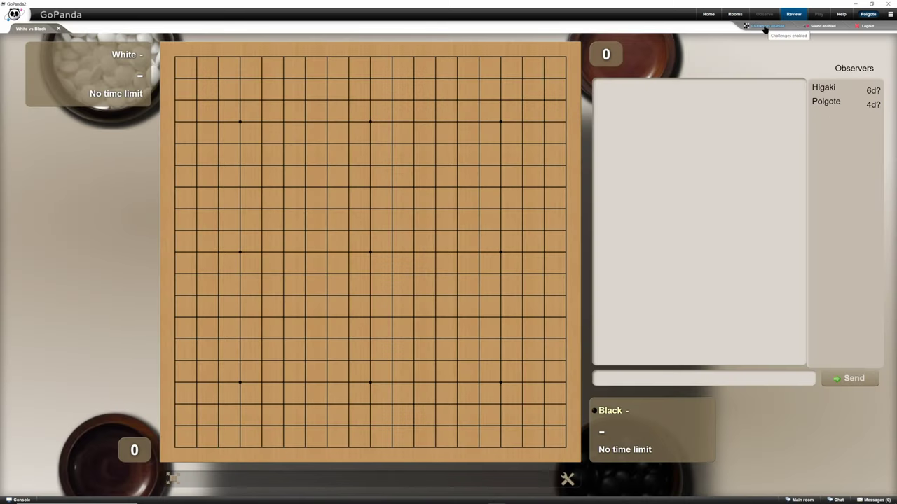
click(58, 29)
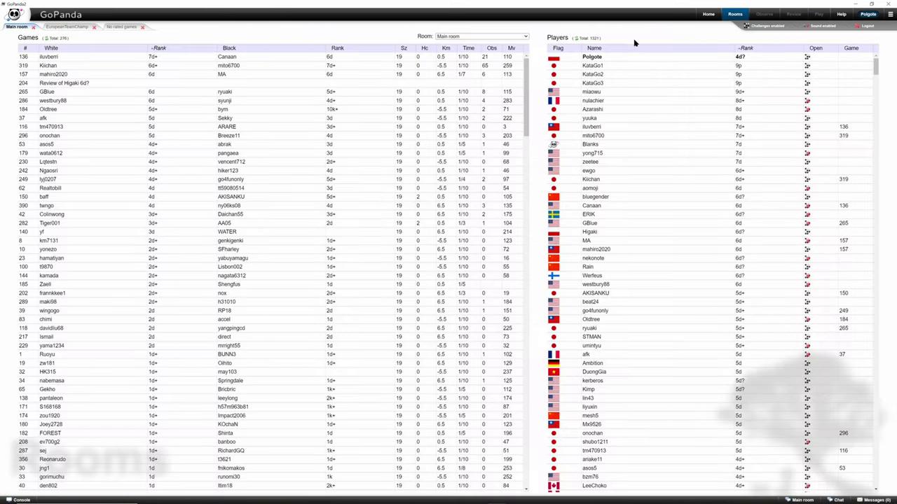
Step: Start a new non-private online review of type Free with a 19x19 board
click(708, 14)
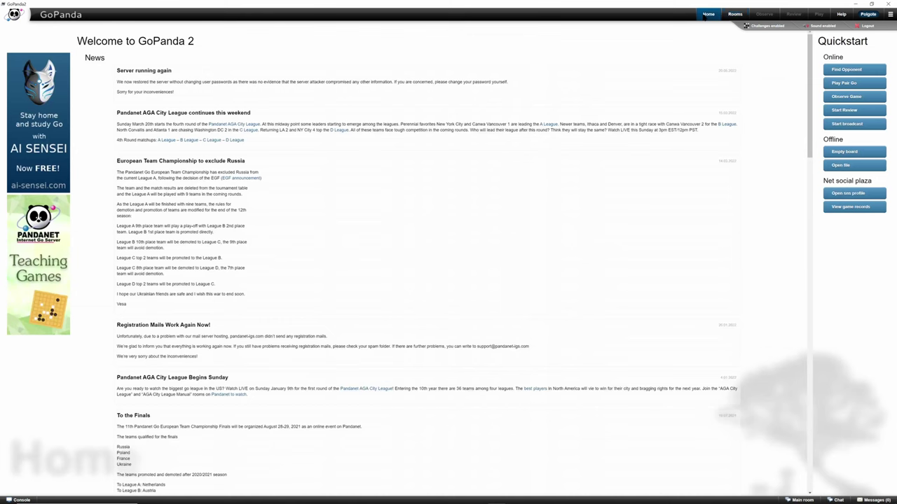
click(845, 111)
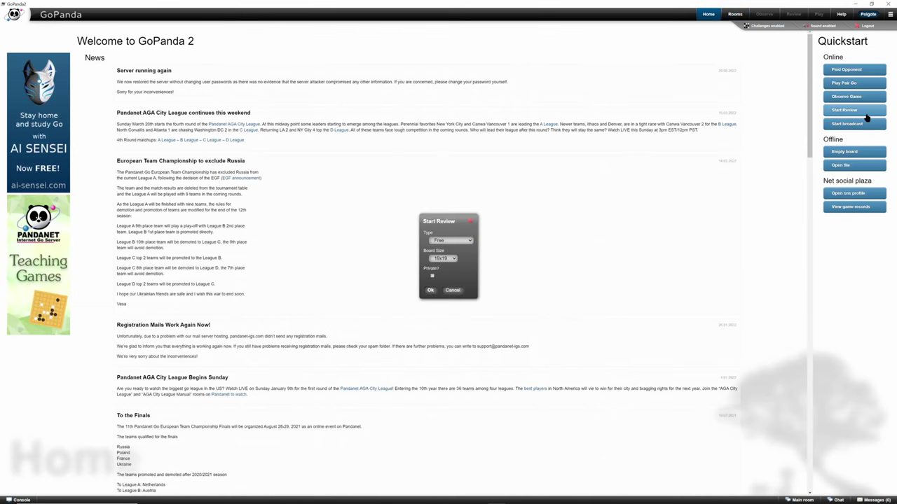
click(430, 290)
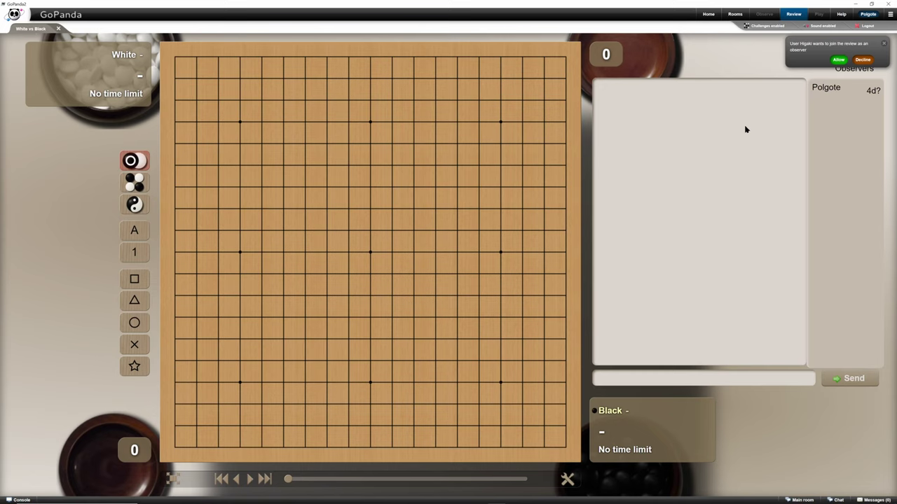
Step: Answer the observer join requests with decline and finally allow, and toggle the review's open setting
click(871, 61)
click(840, 61)
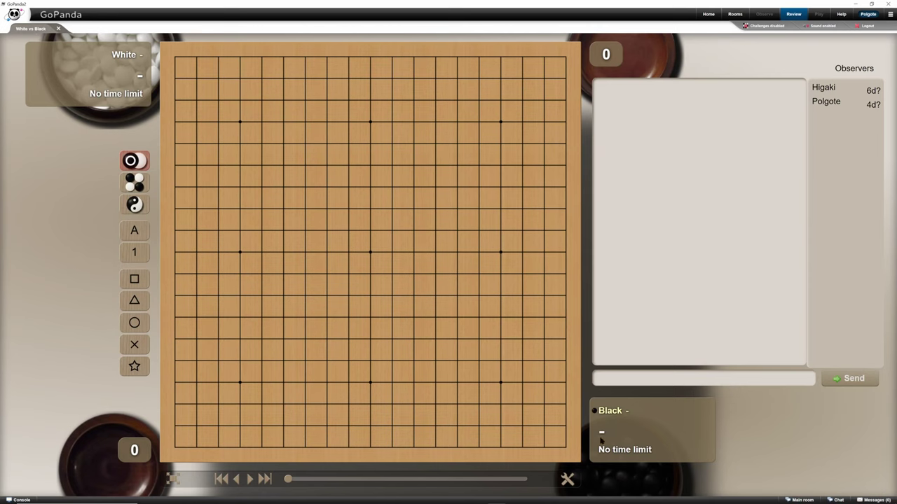
click(567, 479)
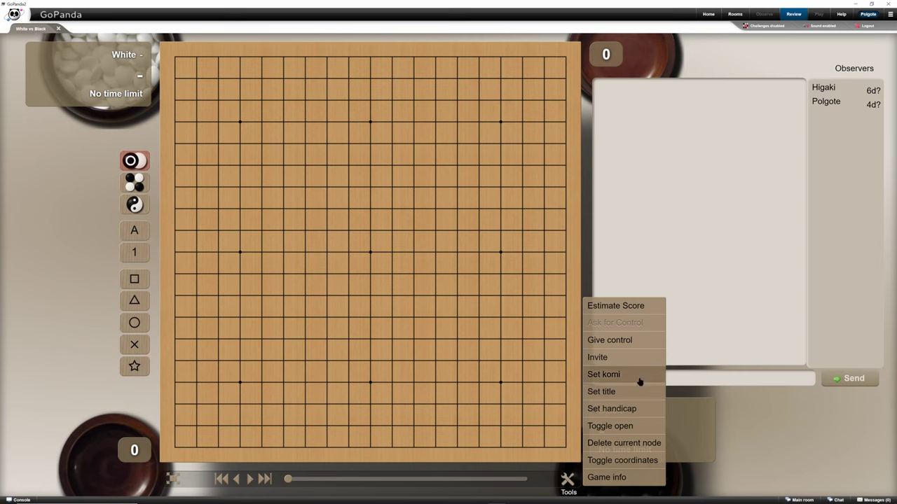
click(633, 425)
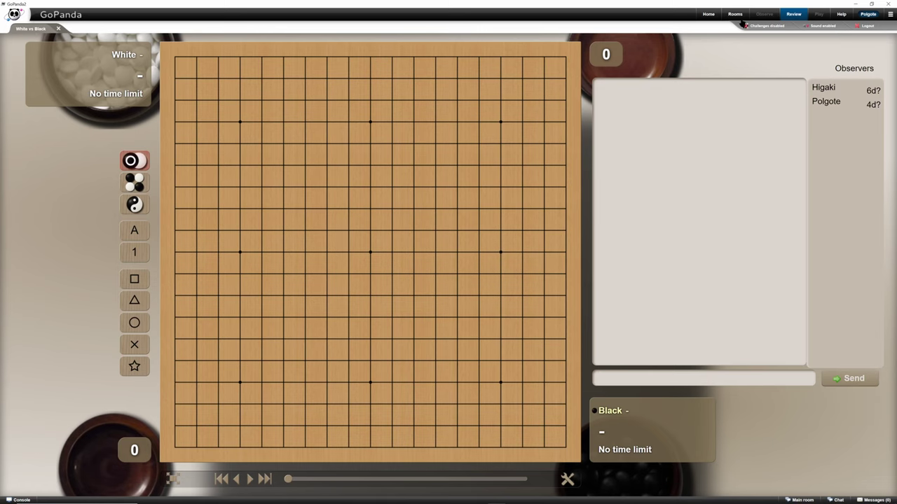
Step: Return to the Main room games list and observe game 242 between the 4d+ and 4d players
click(735, 14)
right_click(154, 162)
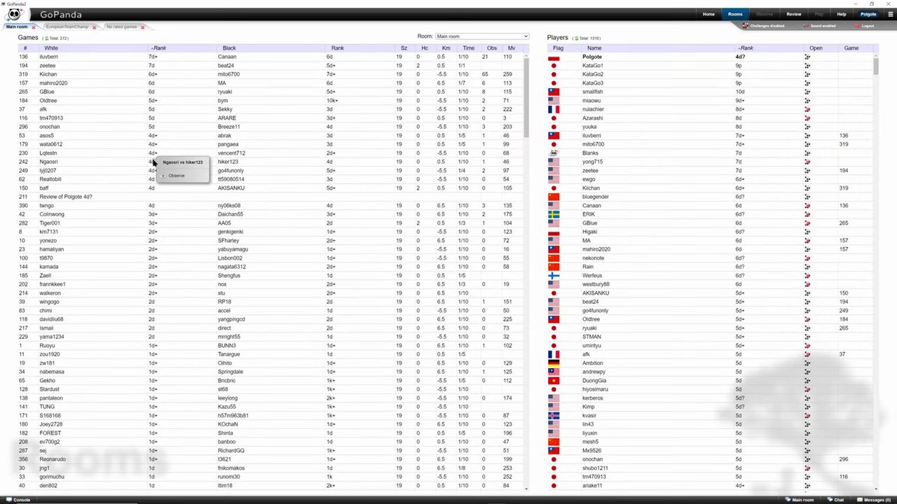
click(169, 178)
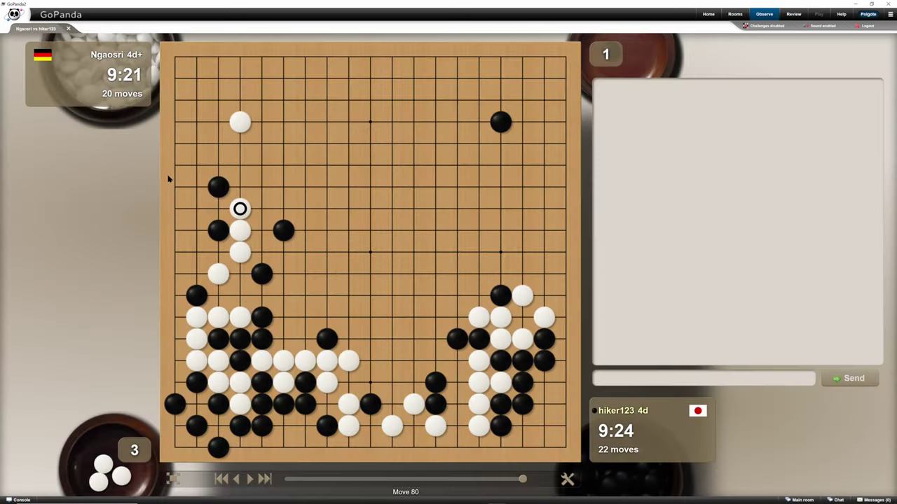